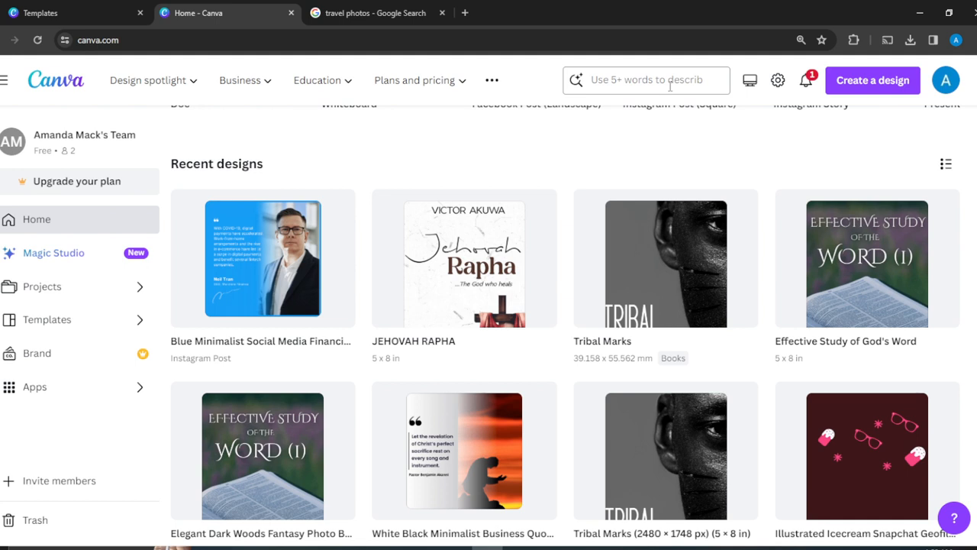
Search the templates for "recipe card"
click(669, 82)
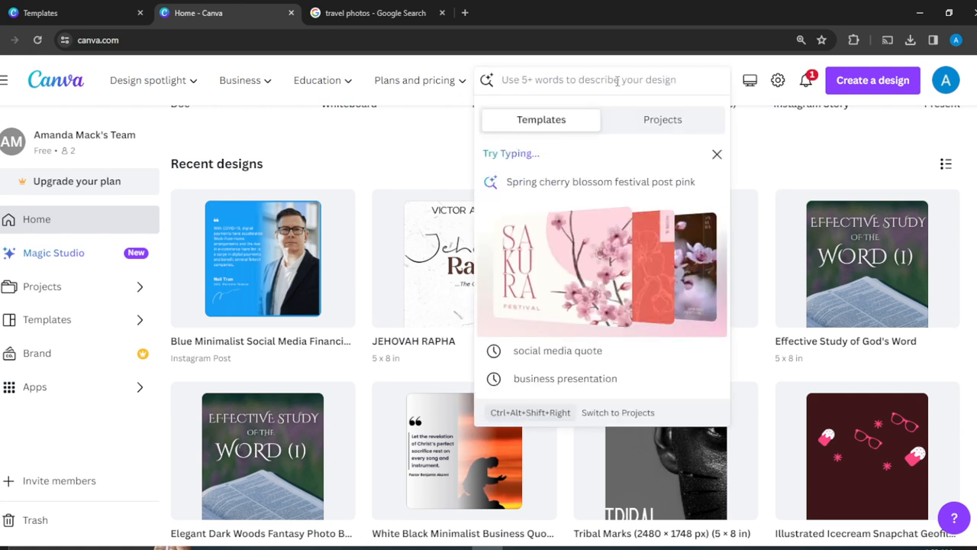
text(recipe card)
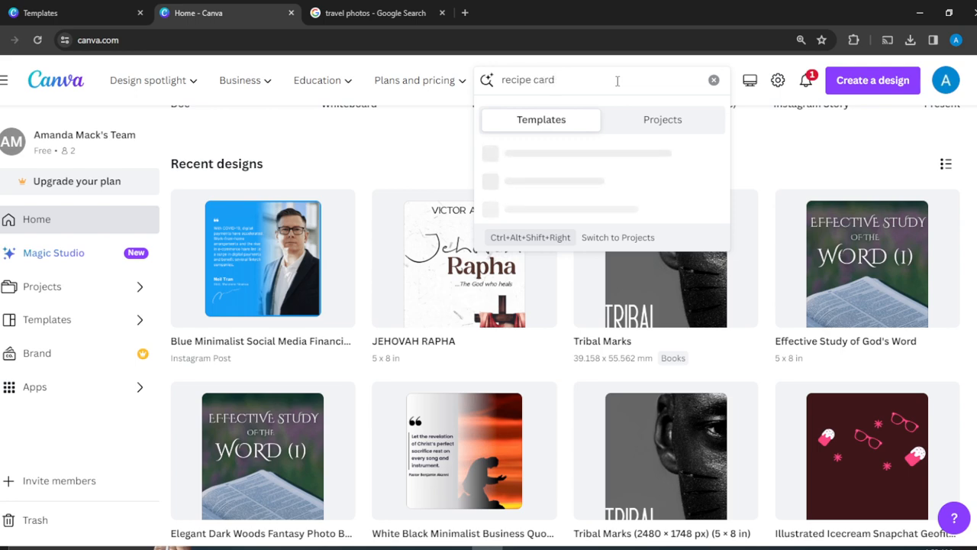
key(Return)
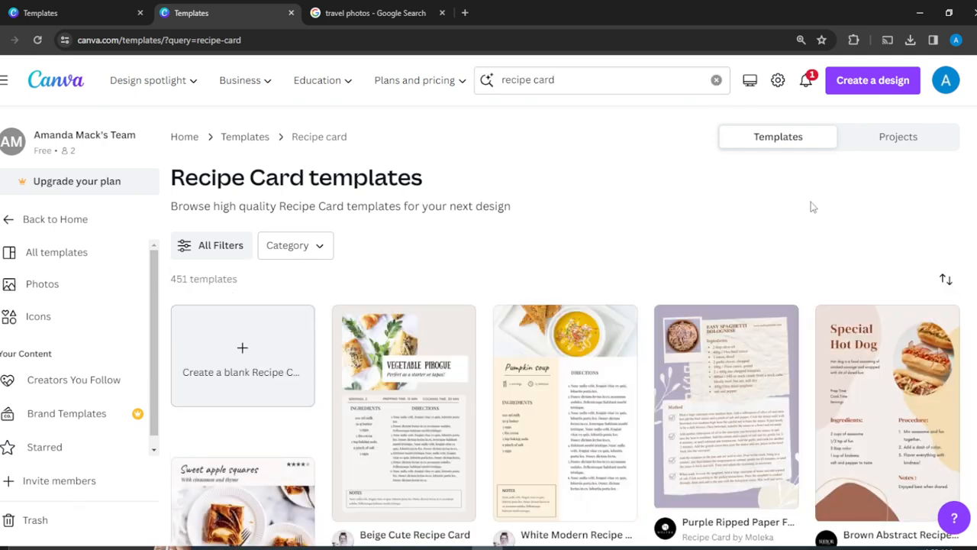
Open the Brown Abstract Recipe Card template with the Special Hot Dog design for customizing
scroll(811, 202, down, 2)
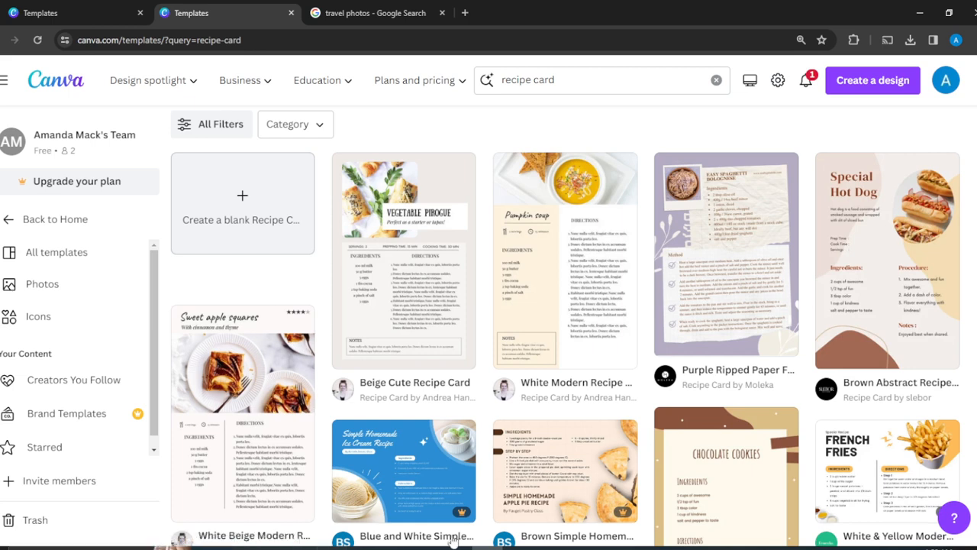
mouse_move(461, 520)
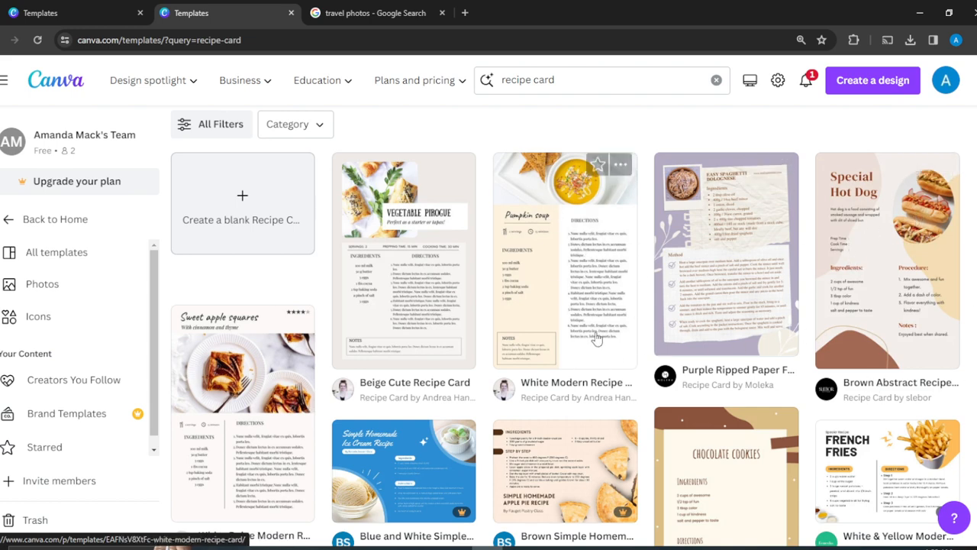
click(888, 261)
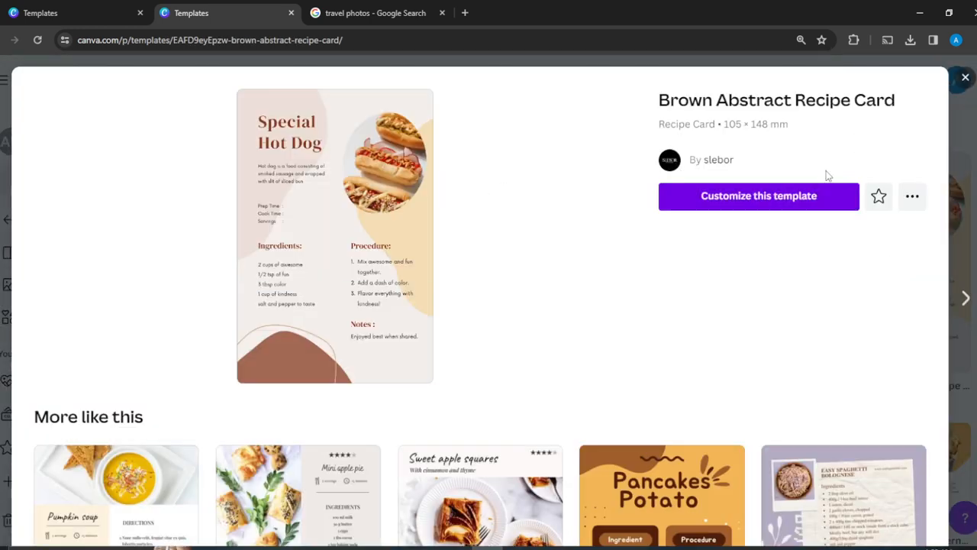
click(734, 201)
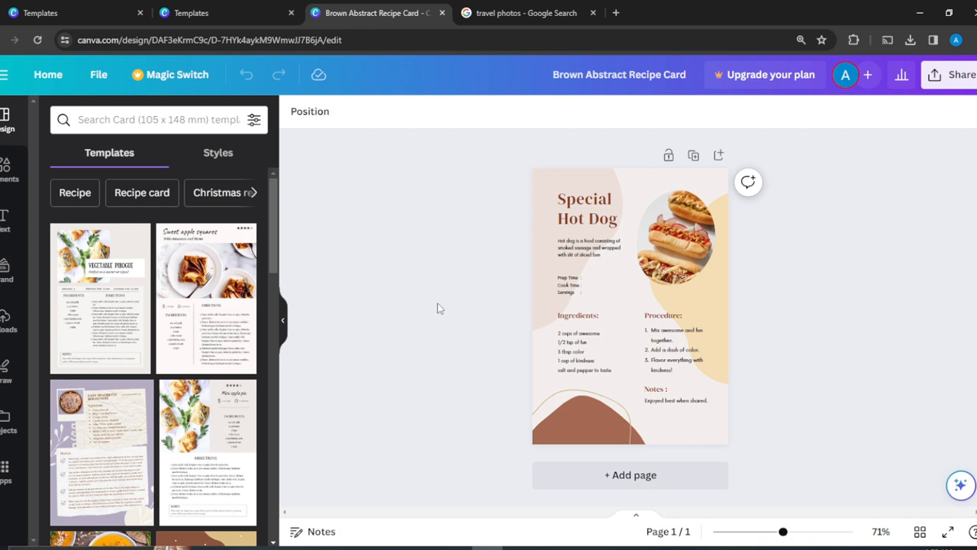
Replace the card's title text "Special Hot Dog" with "Unique taste for you"
click(586, 226)
click(587, 224)
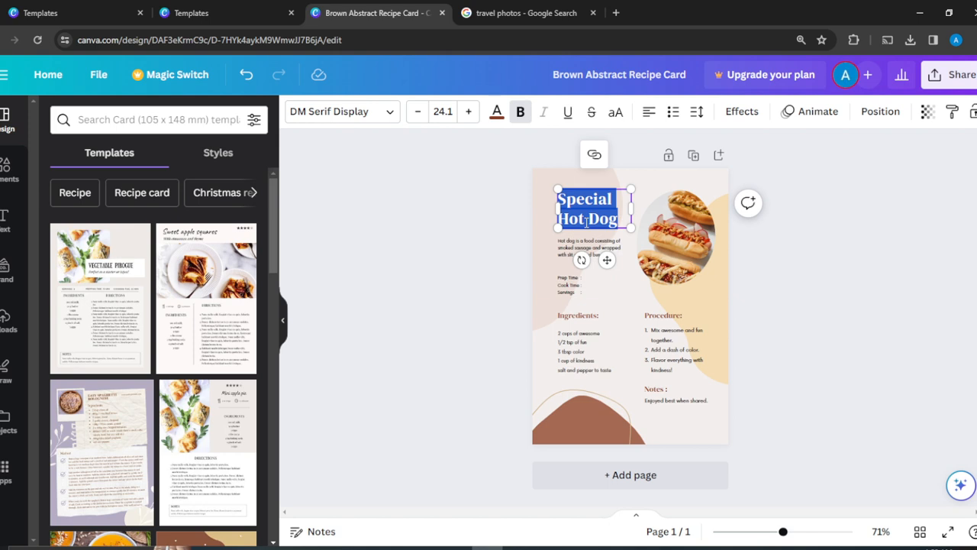
text(Special)
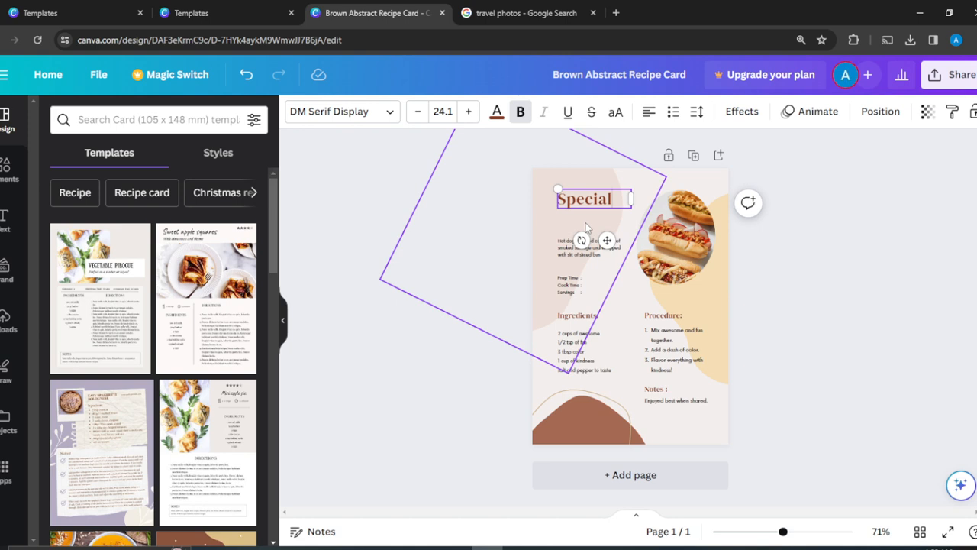
key(BackSpace)
key(BackSpace)
key(BackSpace)
key(BackSpace)
text(ump)
key(BackSpace)
key(BackSpace)
key(BackSpace)
key(BackSpace)
text(Uniq)
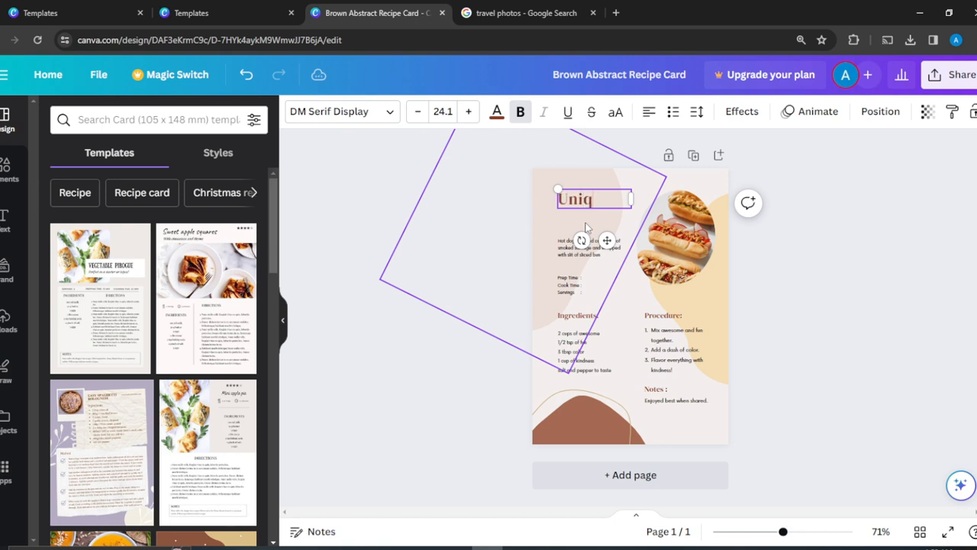
text(ue tas)
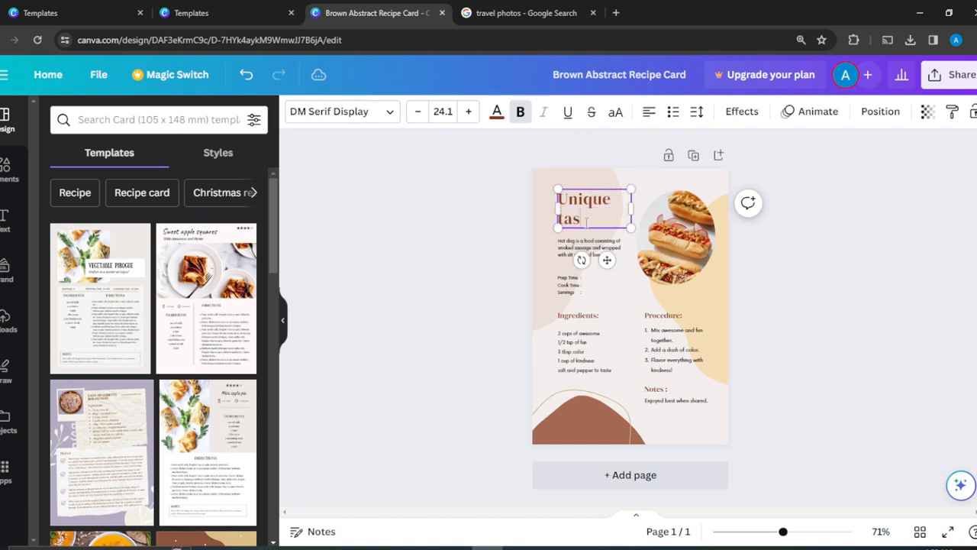
text(te for you)
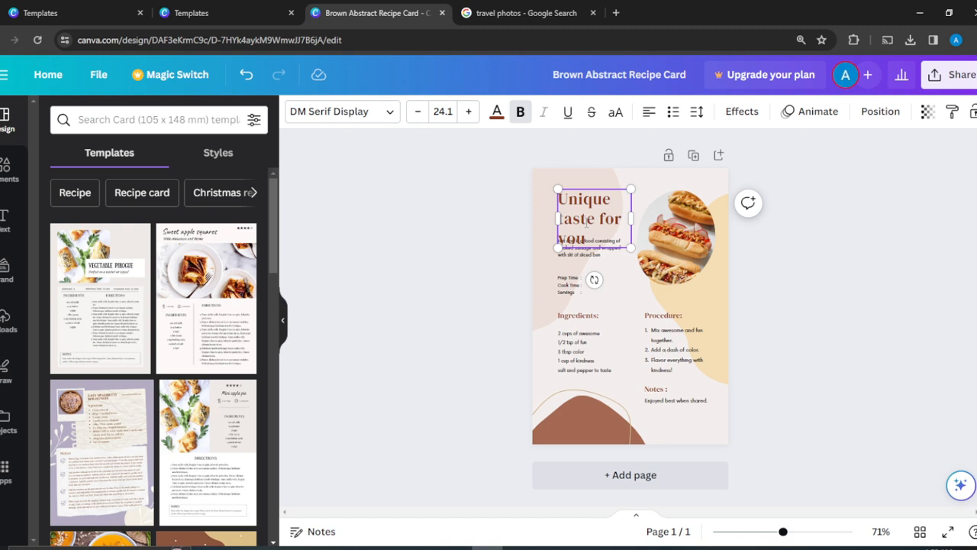
click(799, 247)
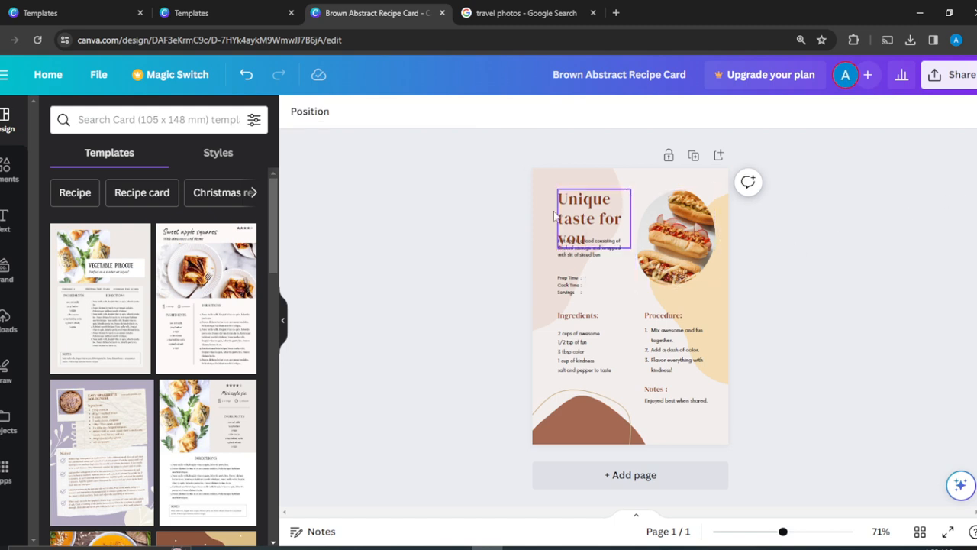
Set the font size of the card's title to 21
click(585, 223)
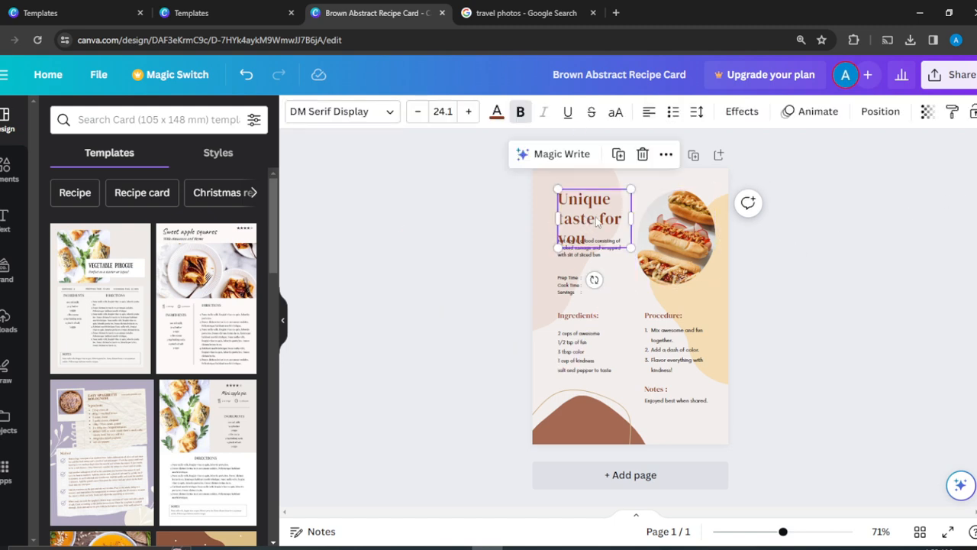
click(443, 113)
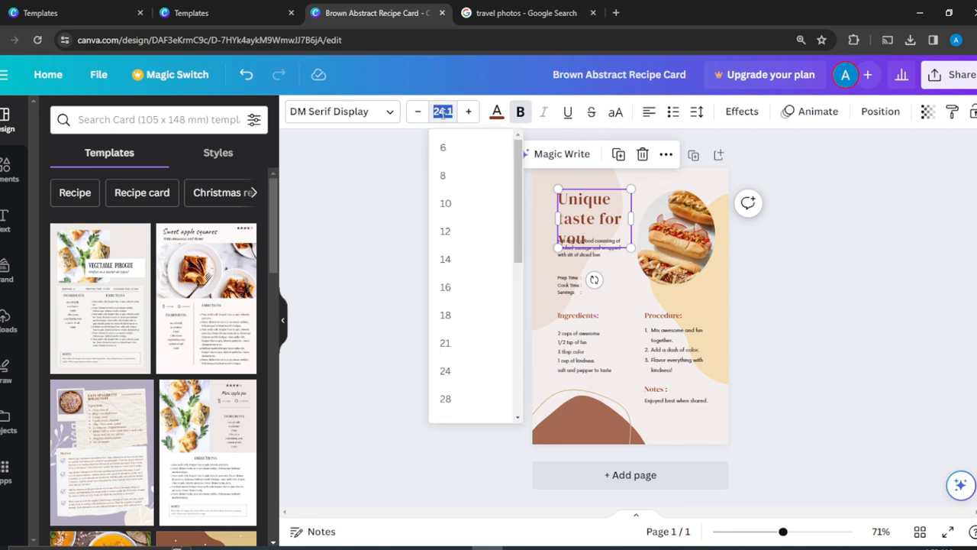
text(21)
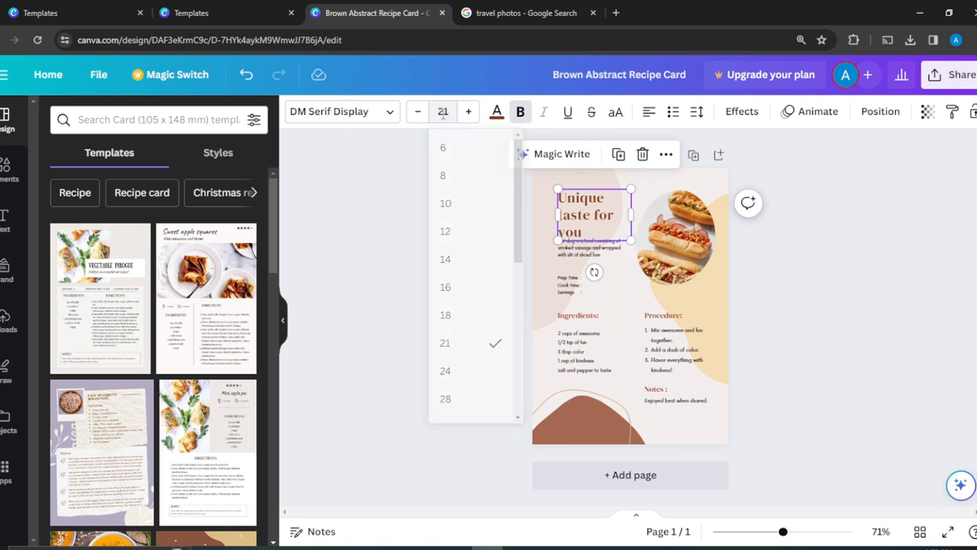
key(Return)
click(904, 173)
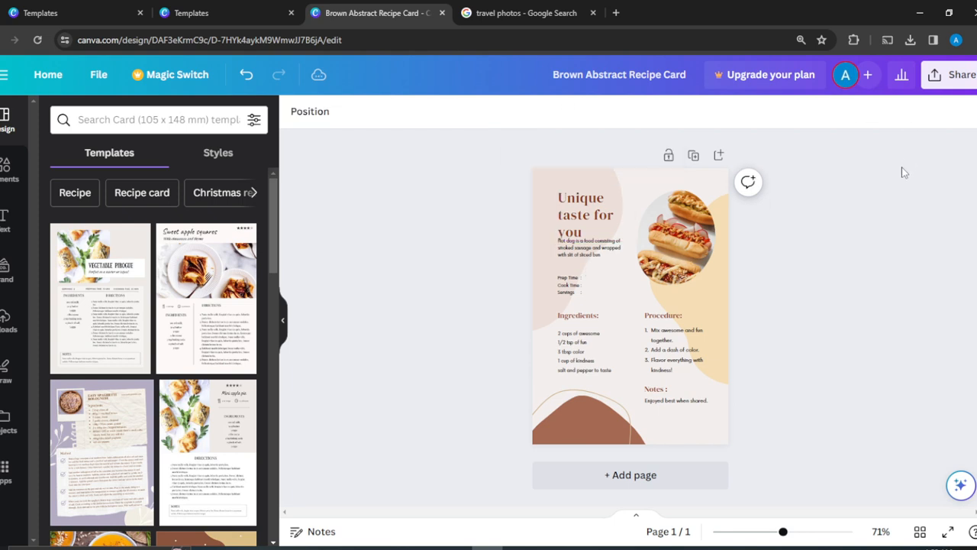
Widen the title's text box so that "Unique taste for you" wraps onto two lines
click(596, 214)
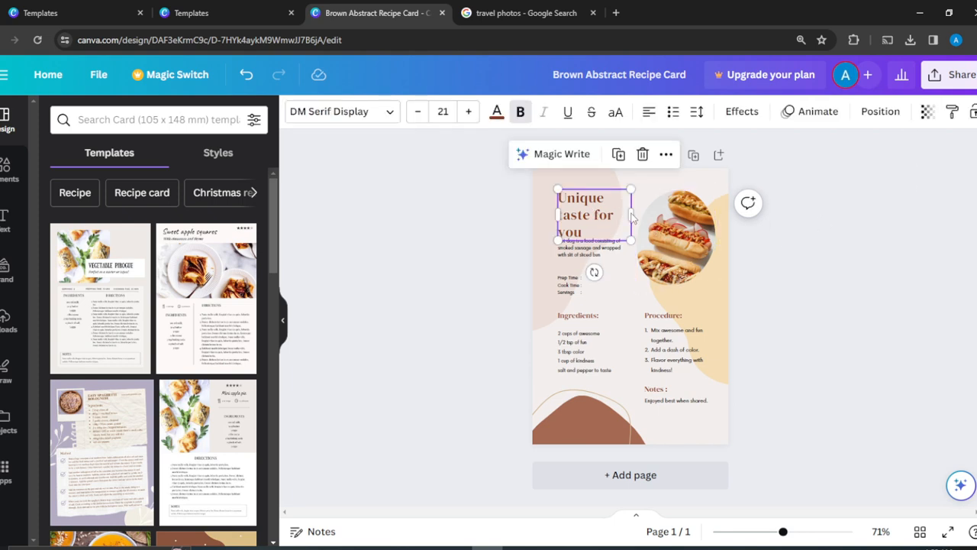
drag(631, 215, 645, 215)
click(862, 206)
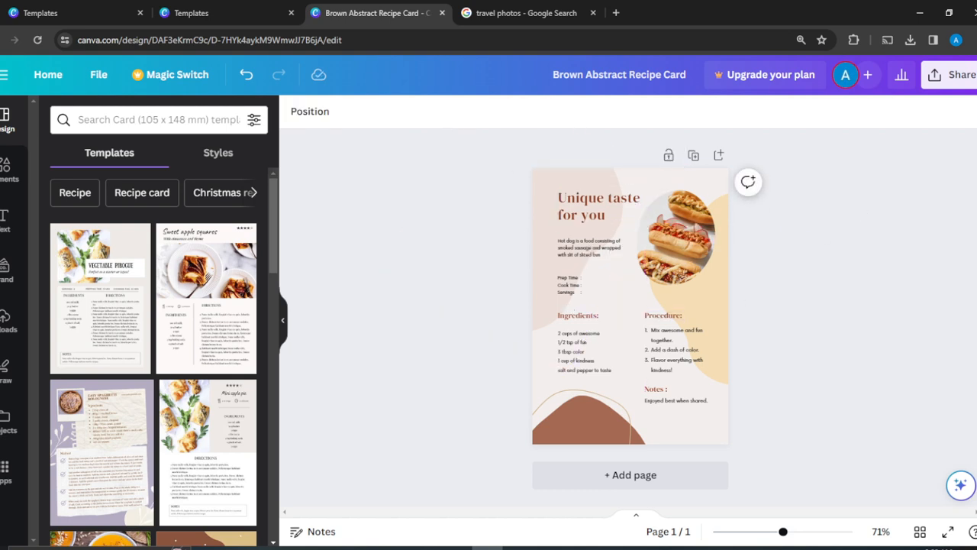
double_click(619, 246)
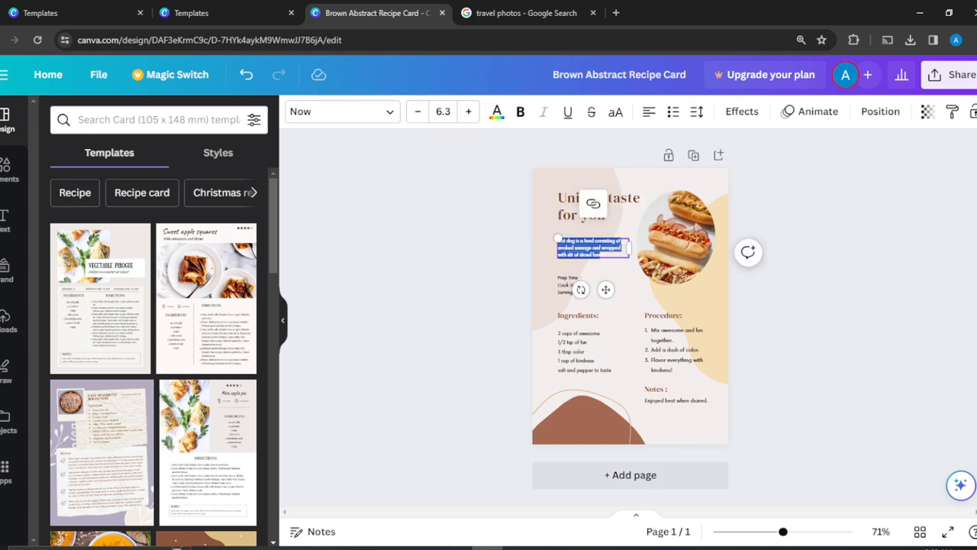
click(832, 257)
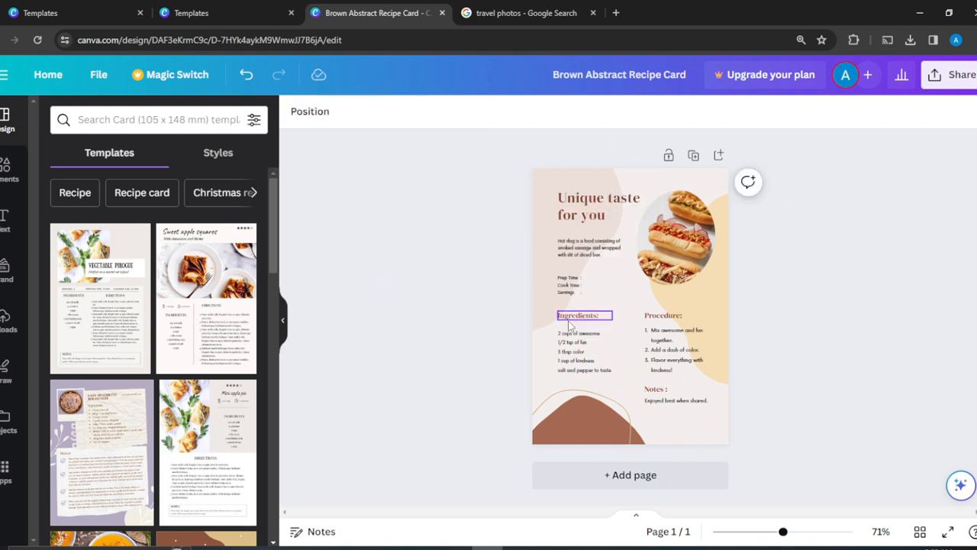
Search the design elements for "food" to find a replacement for the hot dog photo
click(665, 222)
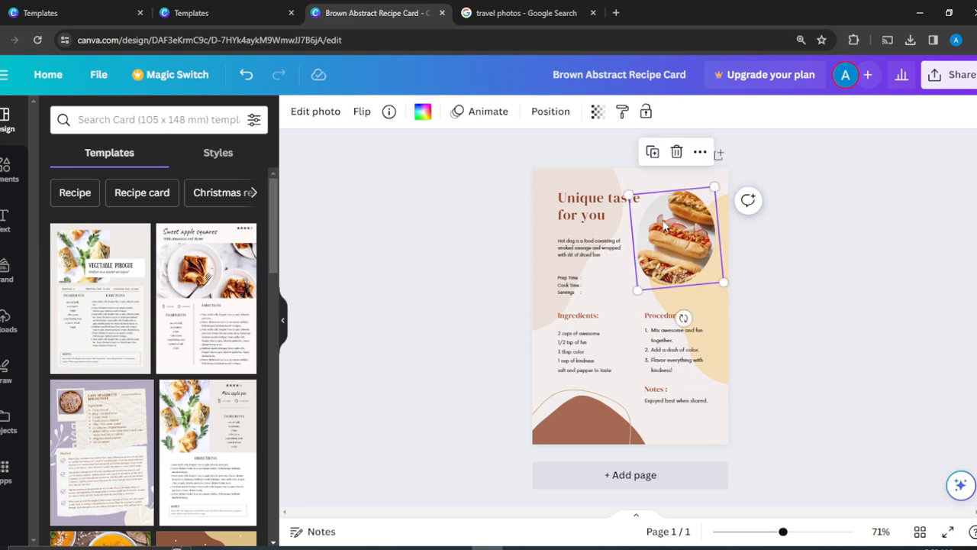
click(14, 260)
click(4, 321)
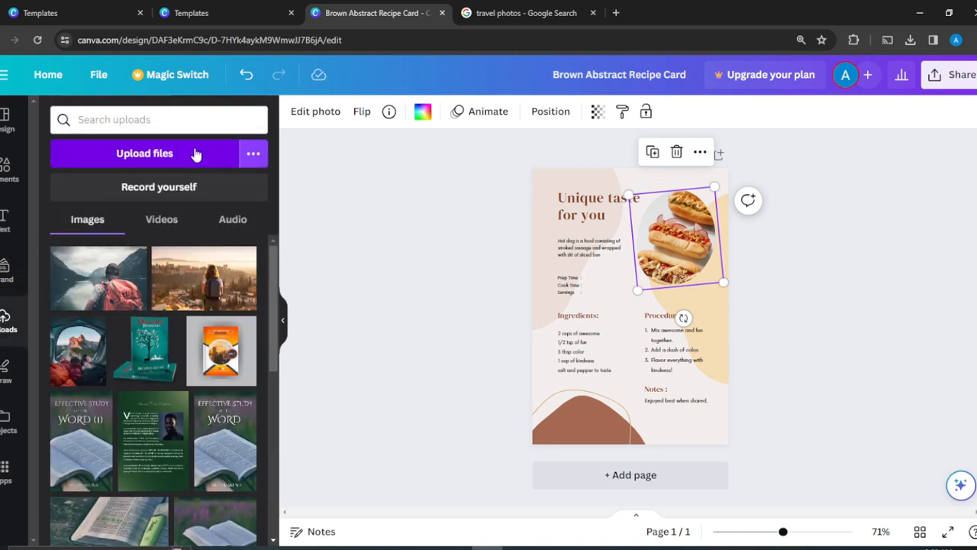
click(4, 166)
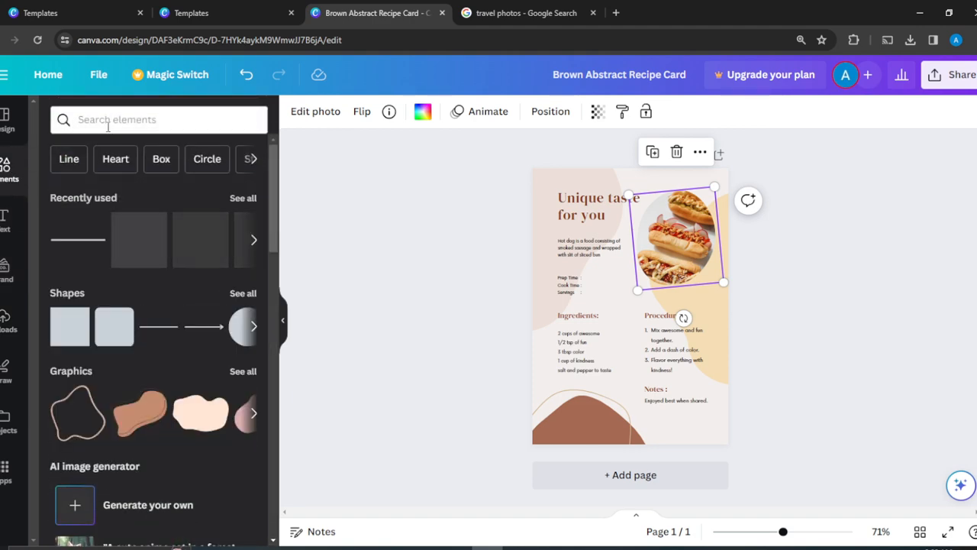
click(107, 127)
text(ho)
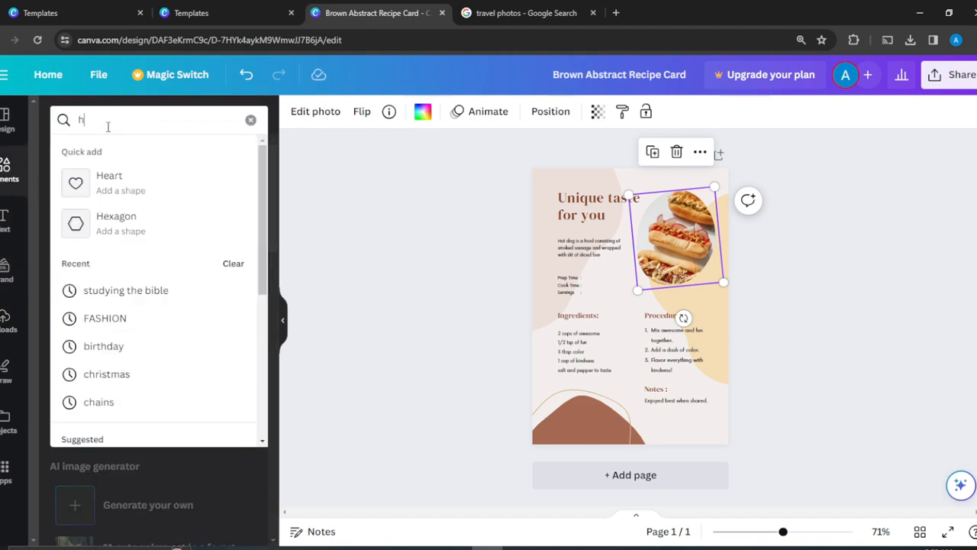
key(BackSpace)
key(BackSpace)
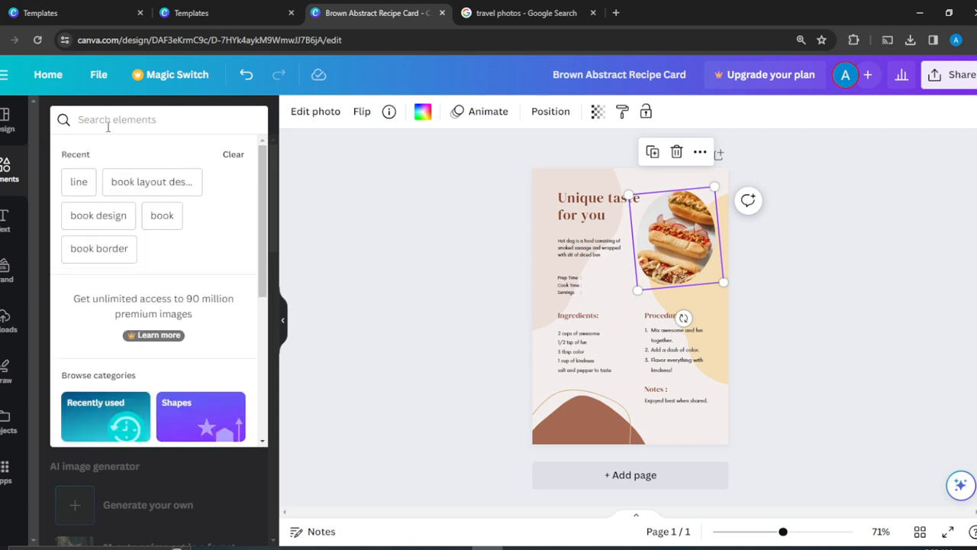
text(food)
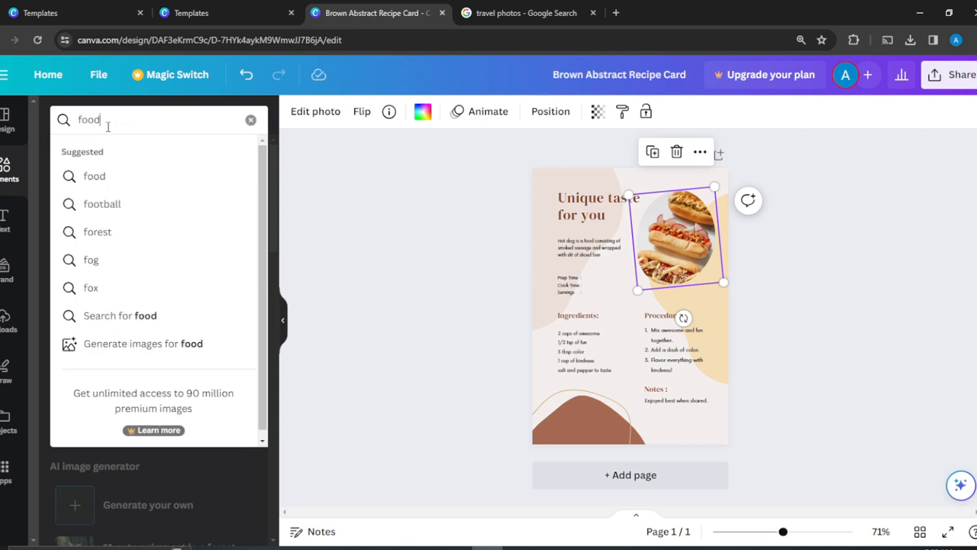
key(Return)
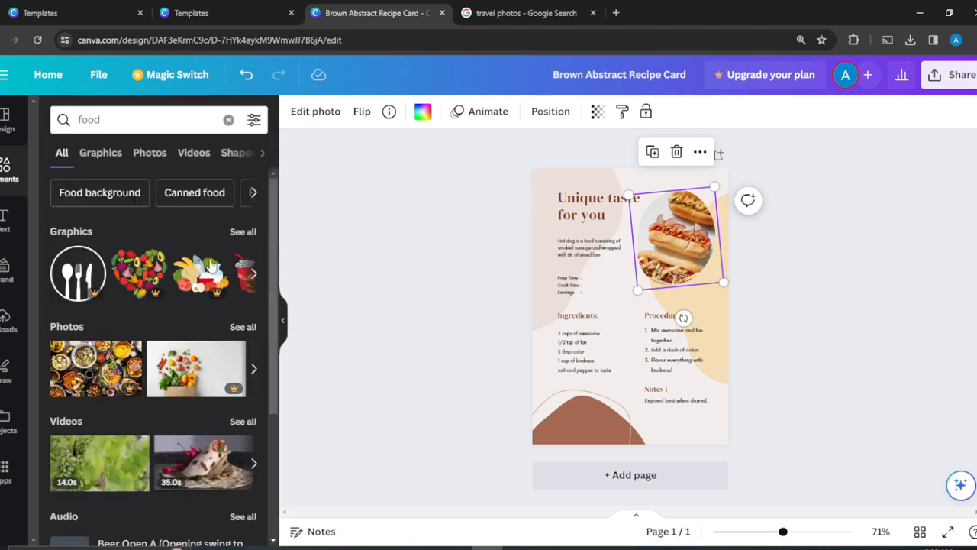
Limit the food results to photos and replace the hot dog picture in the round frame with the pancake stack photo
click(147, 155)
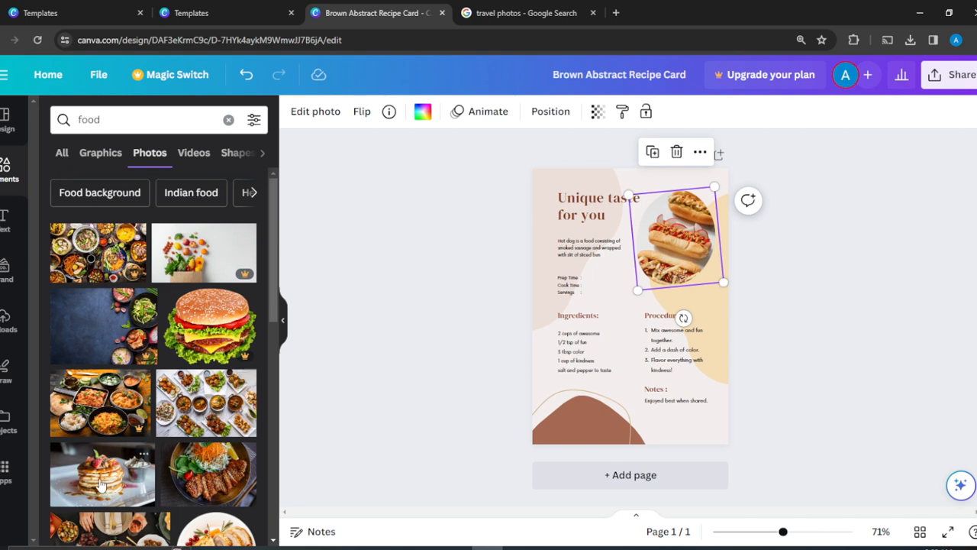
drag(104, 484, 683, 233)
click(841, 194)
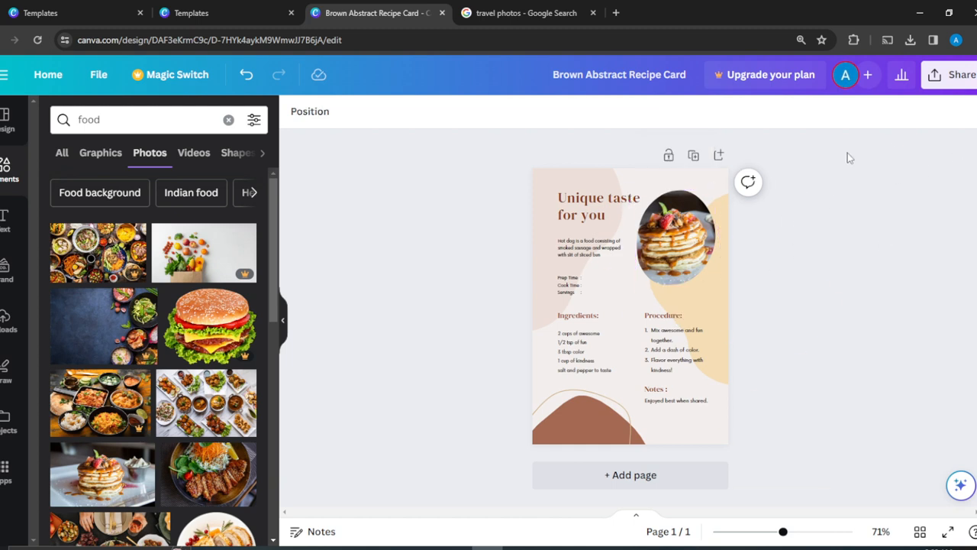
Recolor the brown blob shape at the bottom of the card with the dark red-brown document color
click(599, 405)
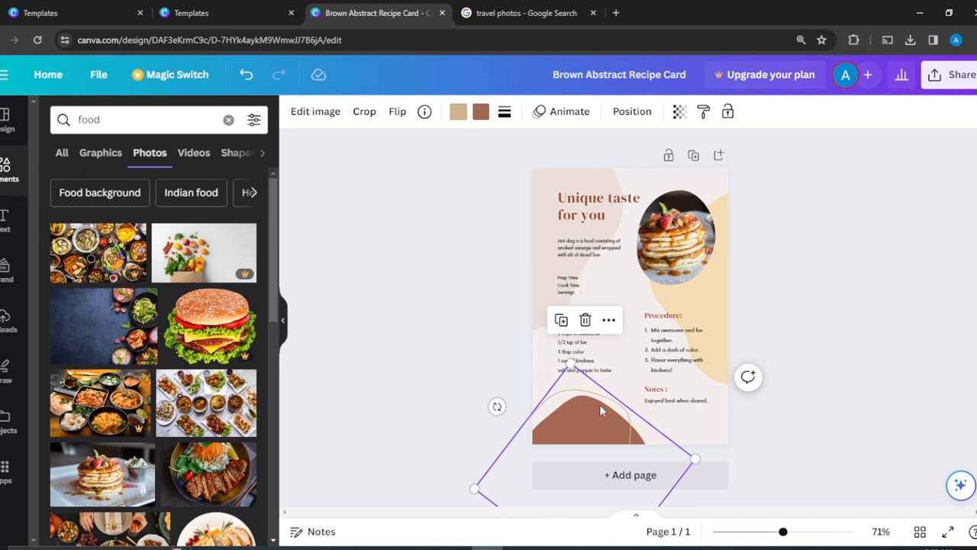
click(480, 111)
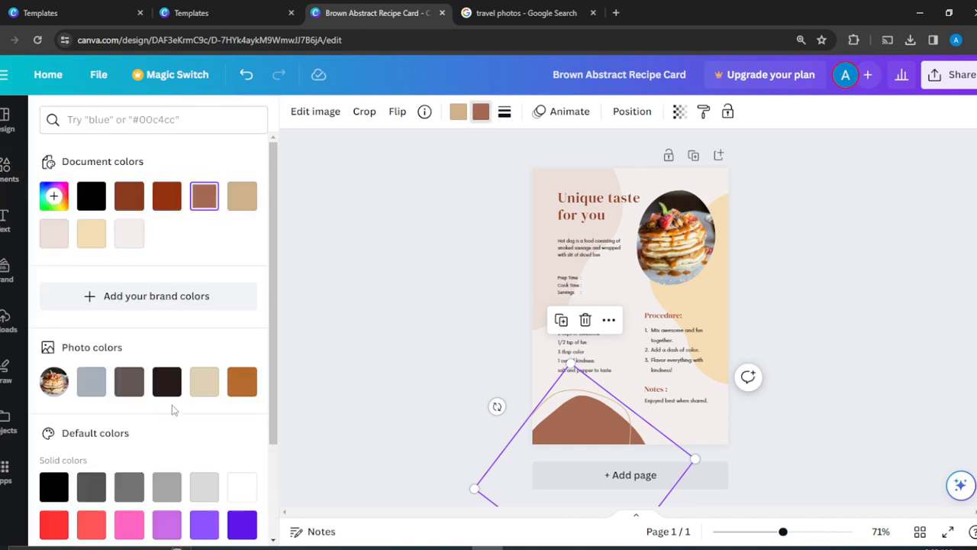
click(167, 199)
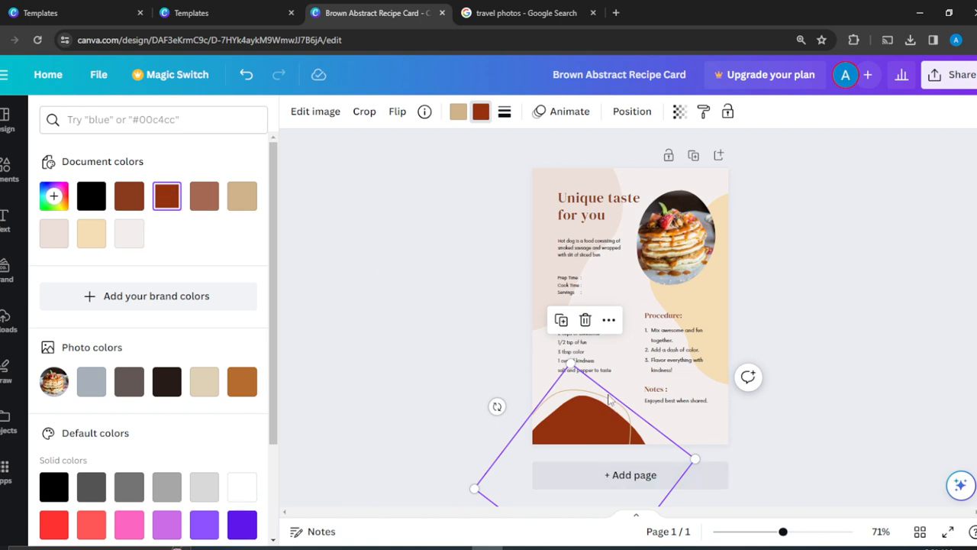
Move the dark red-brown blob shape further down and left into the card's bottom-left corner
click(563, 435)
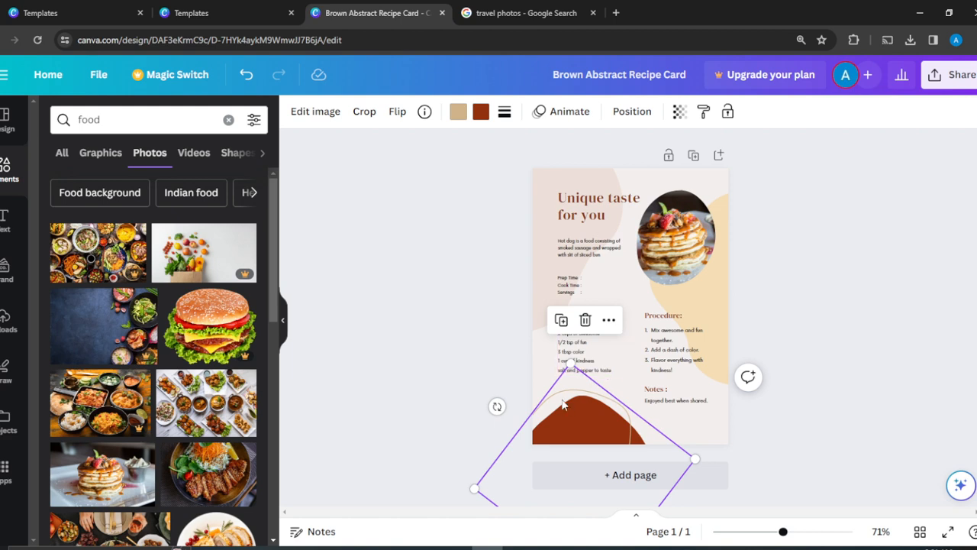
click(586, 321)
drag(617, 430, 606, 439)
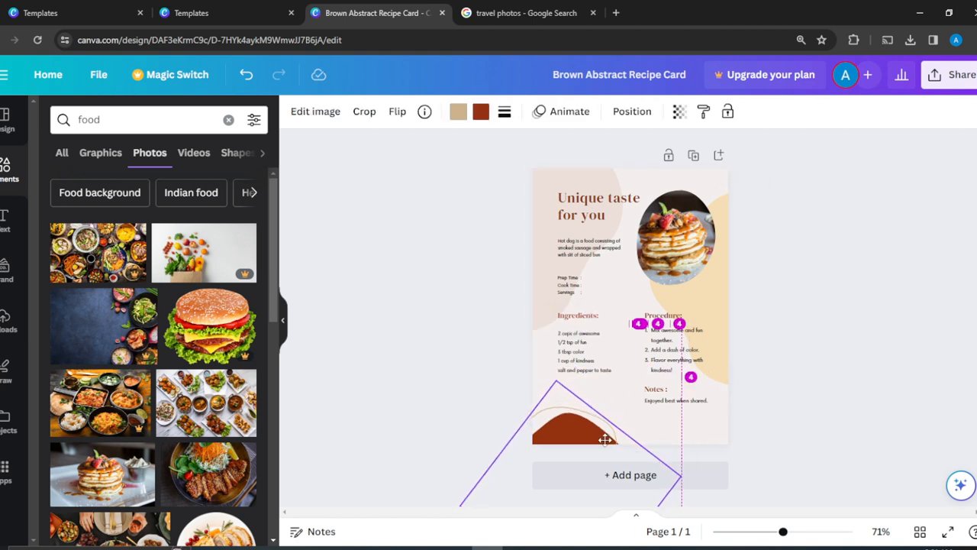
drag(605, 440, 605, 440)
click(910, 292)
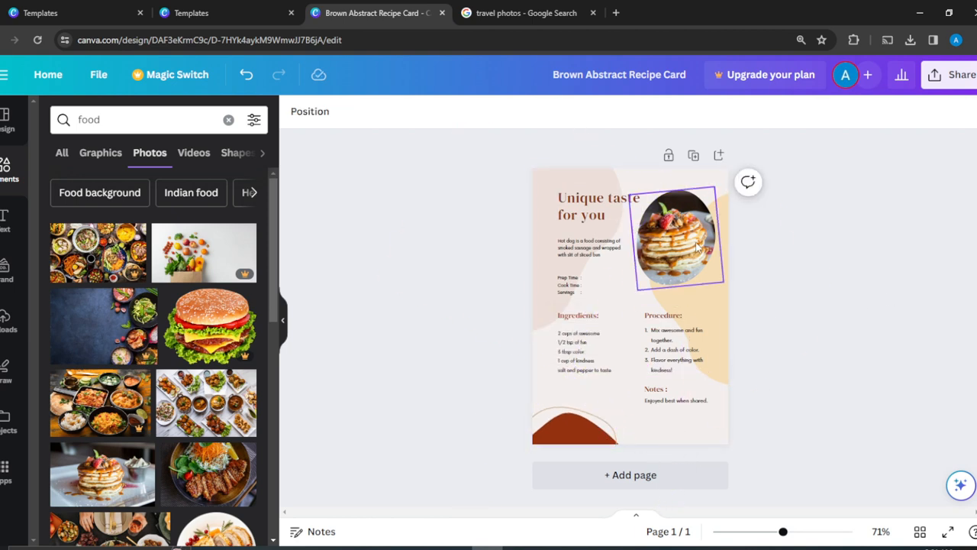
Shift the pale pink blob behind the title slightly left and recolor it with the blue-gray photo color
click(579, 193)
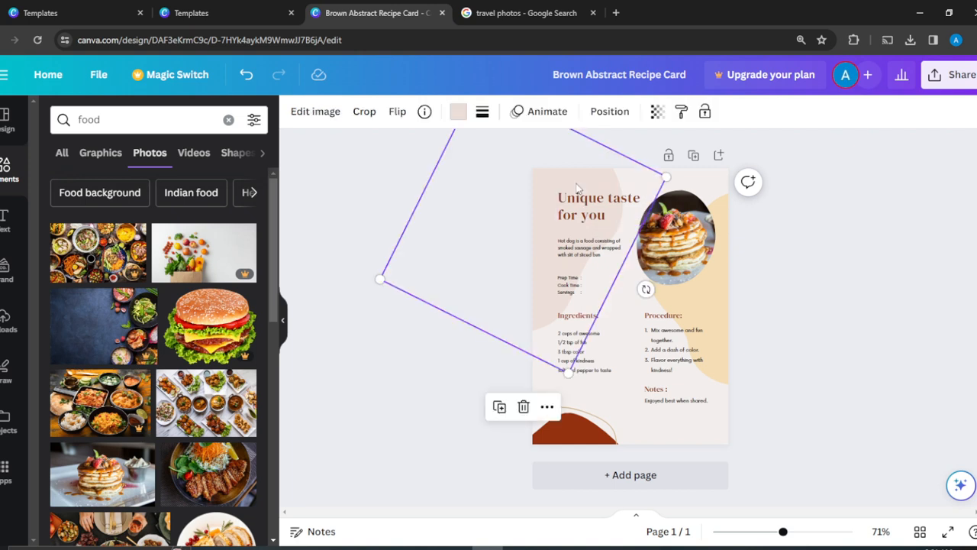
mouse_move(579, 189)
mouse_down()
mouse_move(518, 179)
mouse_move(558, 173)
mouse_move(562, 190)
mouse_up()
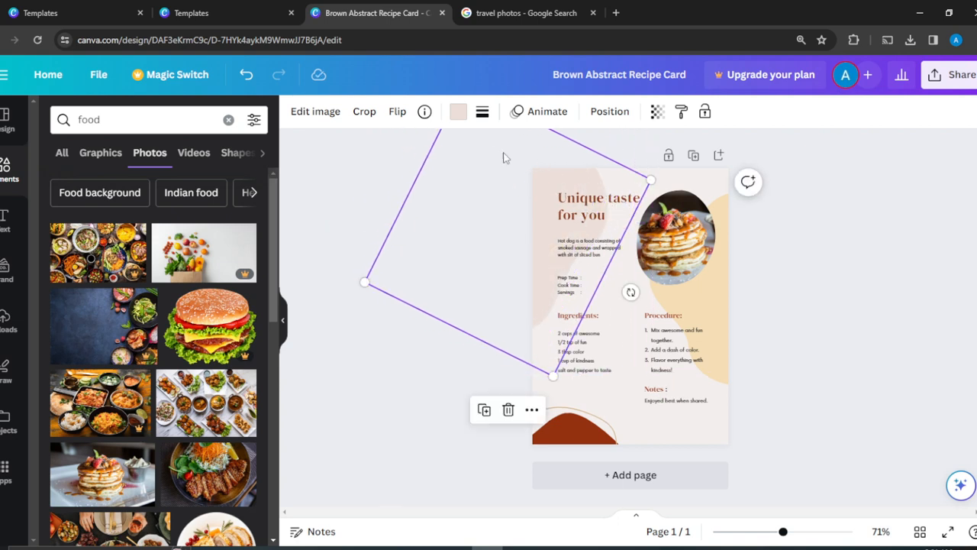
click(455, 112)
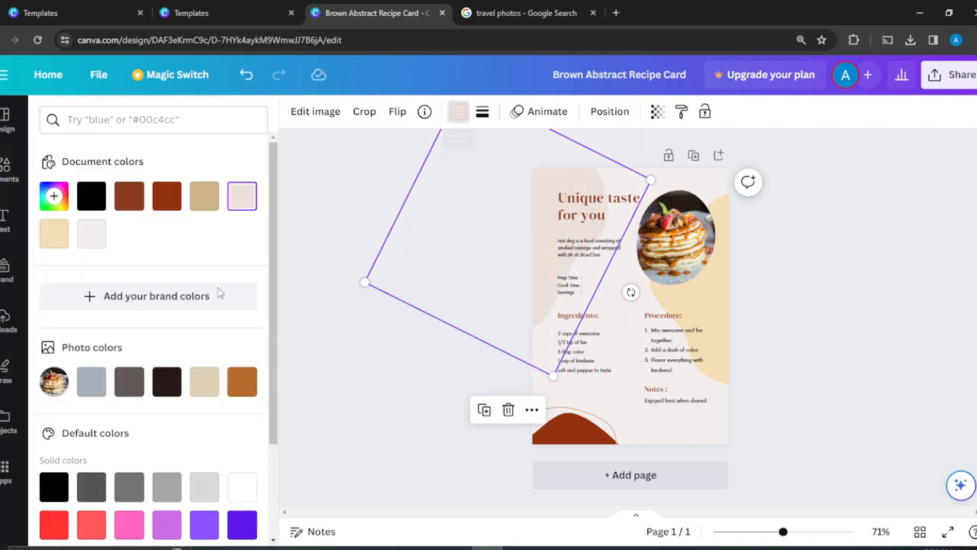
click(91, 382)
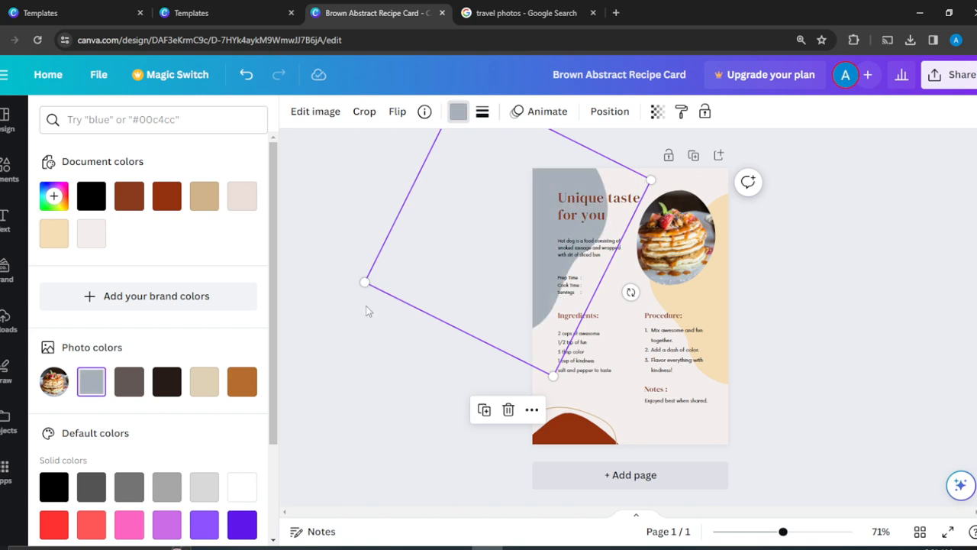
click(868, 313)
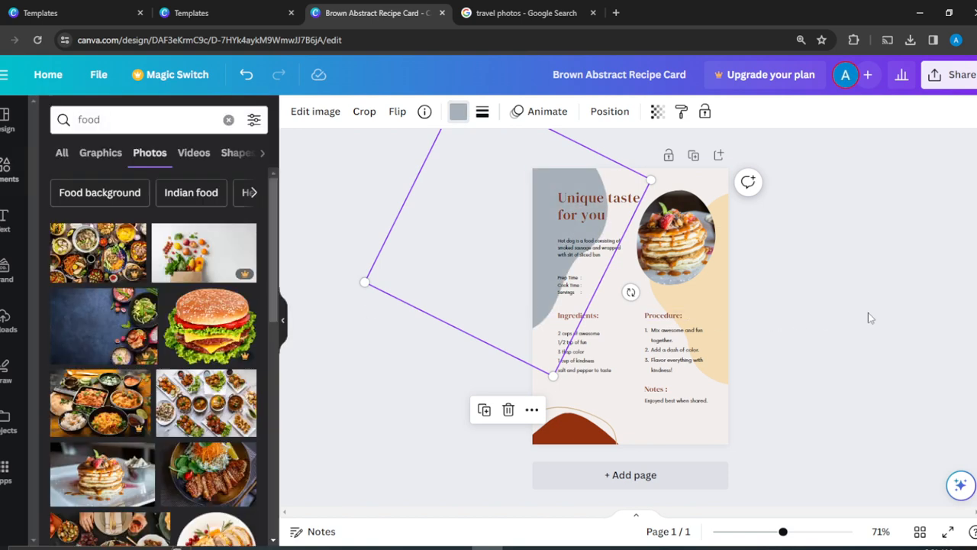
Recolor the pale yellow blob behind the pancake photo with the same blue-gray photo color
click(700, 299)
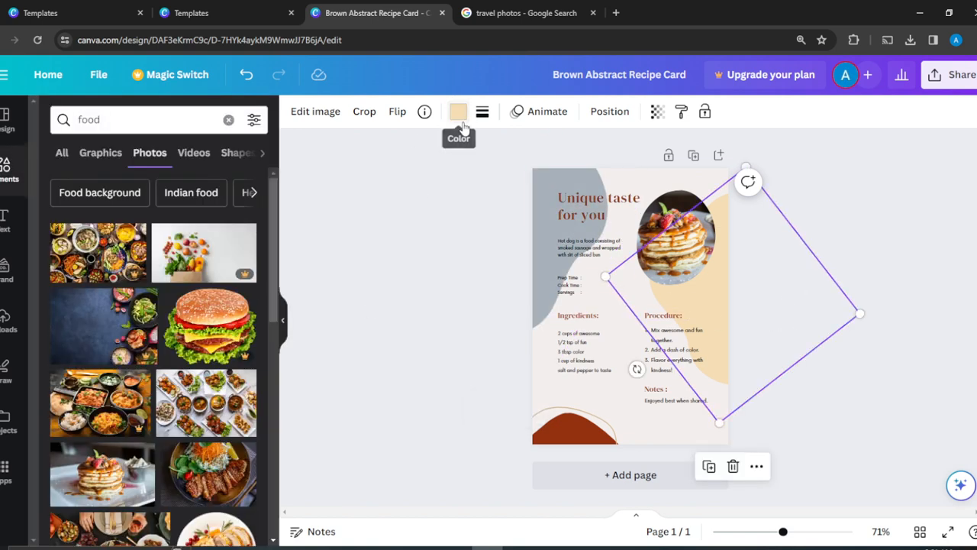
click(459, 114)
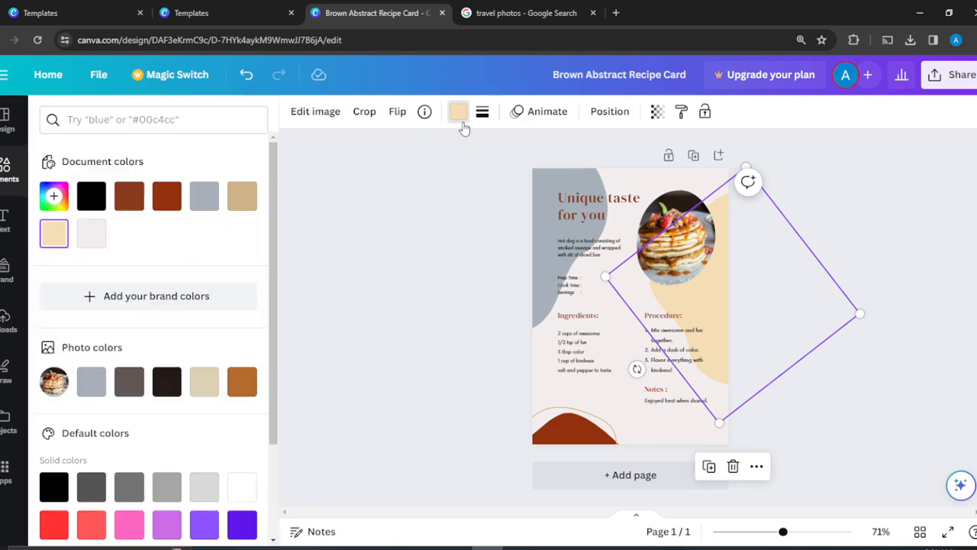
click(91, 381)
click(843, 211)
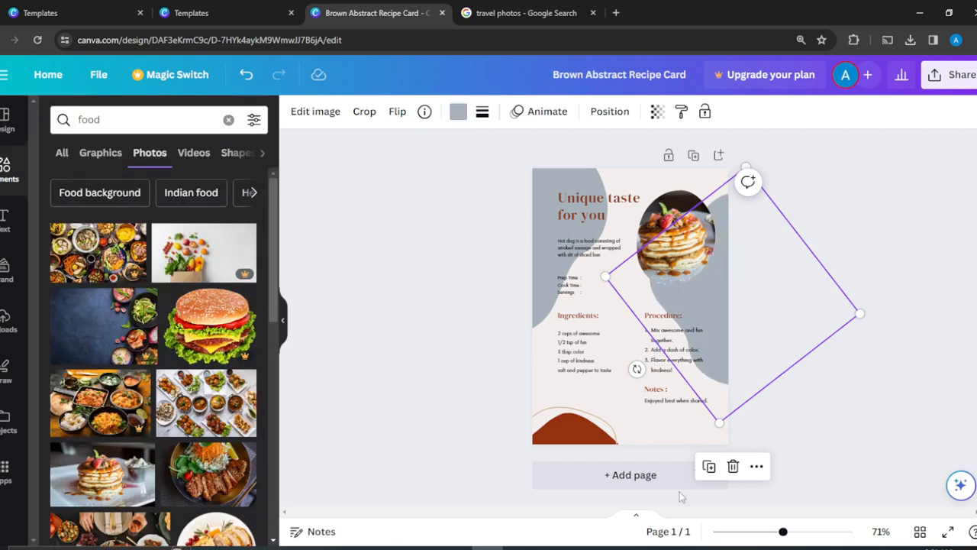
Recolor the dark red-brown blob in the card's lower corner, trying blue-gray and settling on the dark gray photo color #625755
click(557, 435)
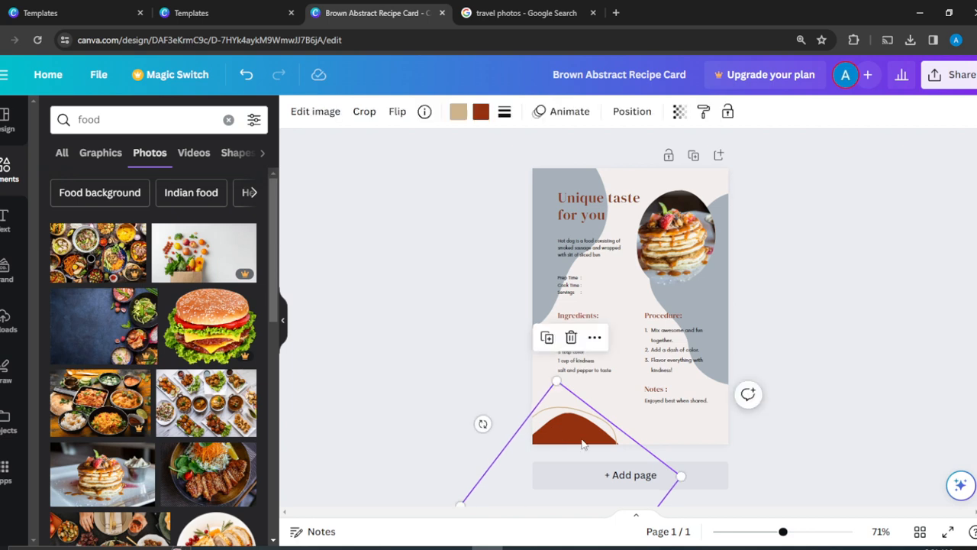
click(481, 113)
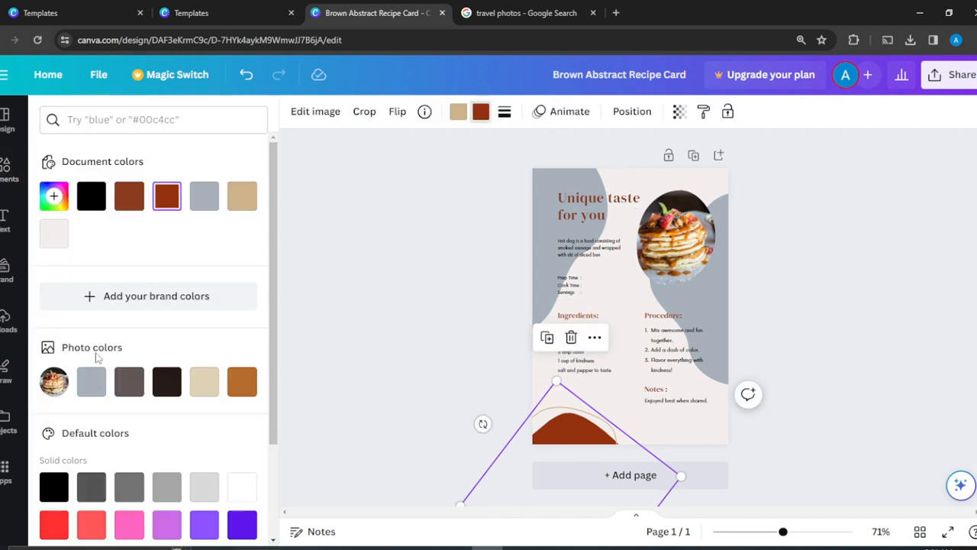
click(92, 382)
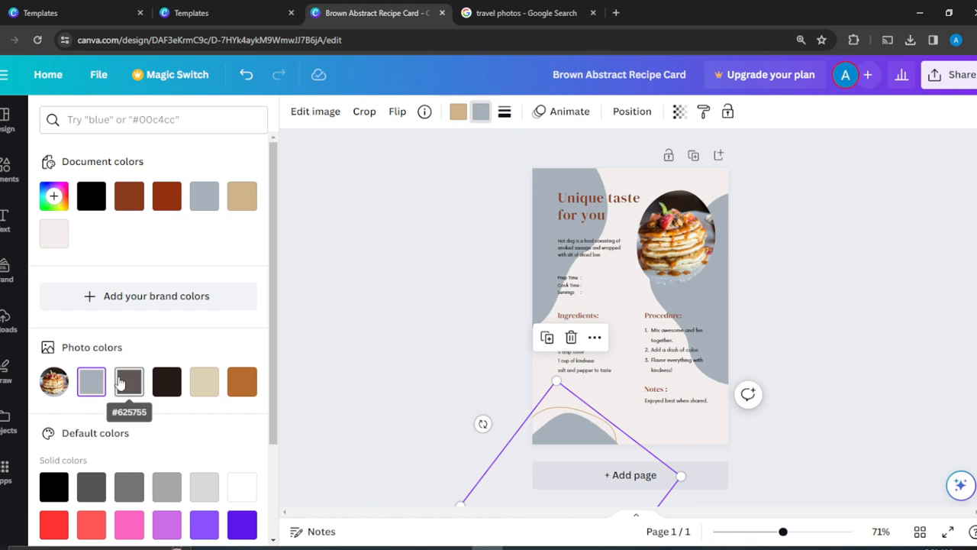
click(120, 382)
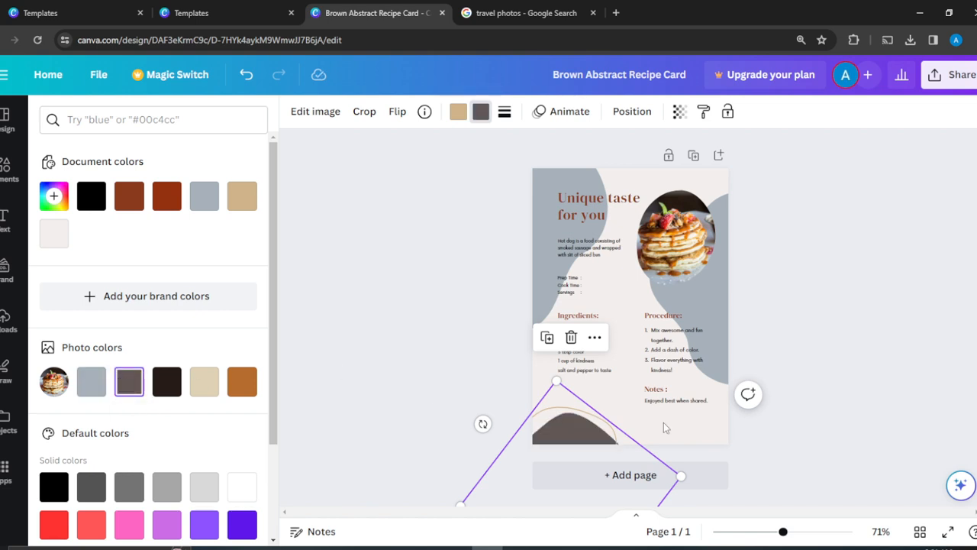
click(898, 349)
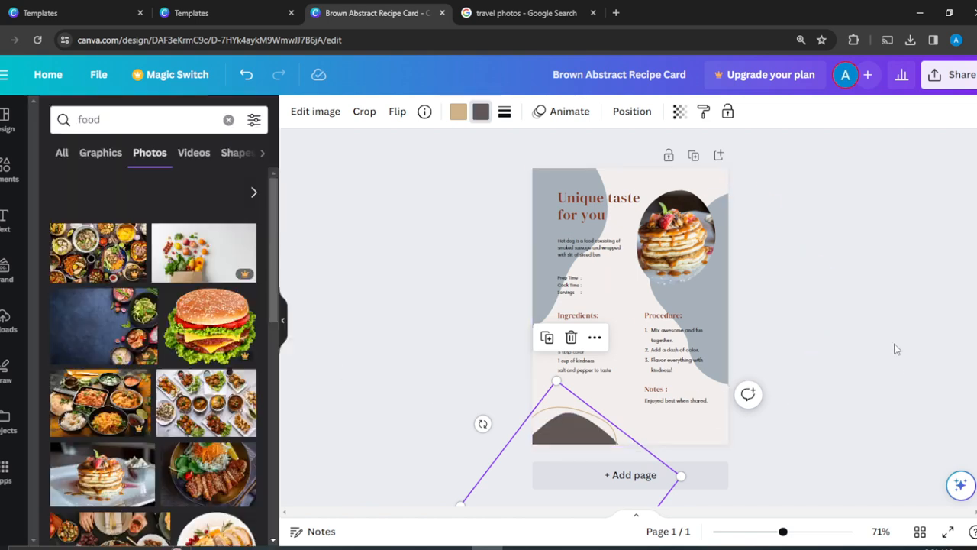
click(878, 168)
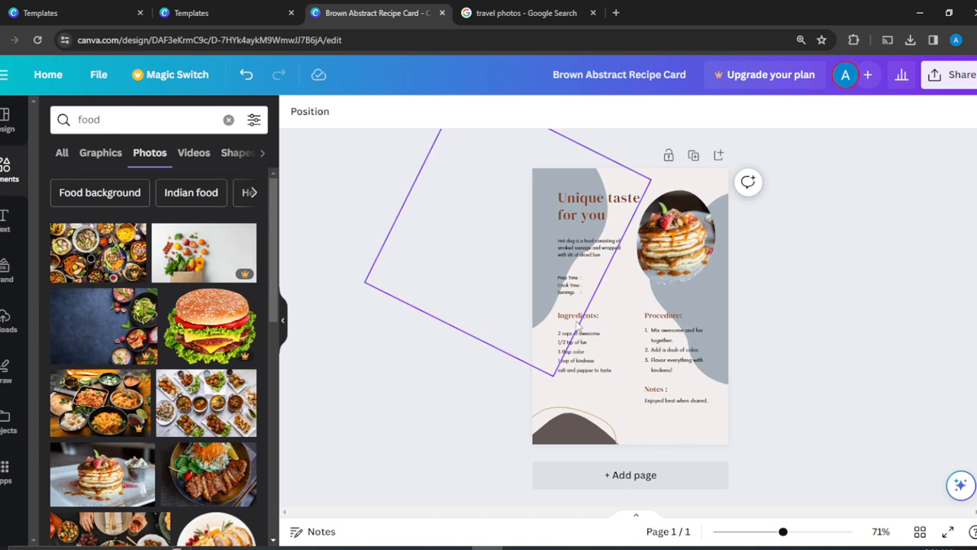
Review the additional options available for the "Procedure:" heading, and leave them without choosing one
click(674, 324)
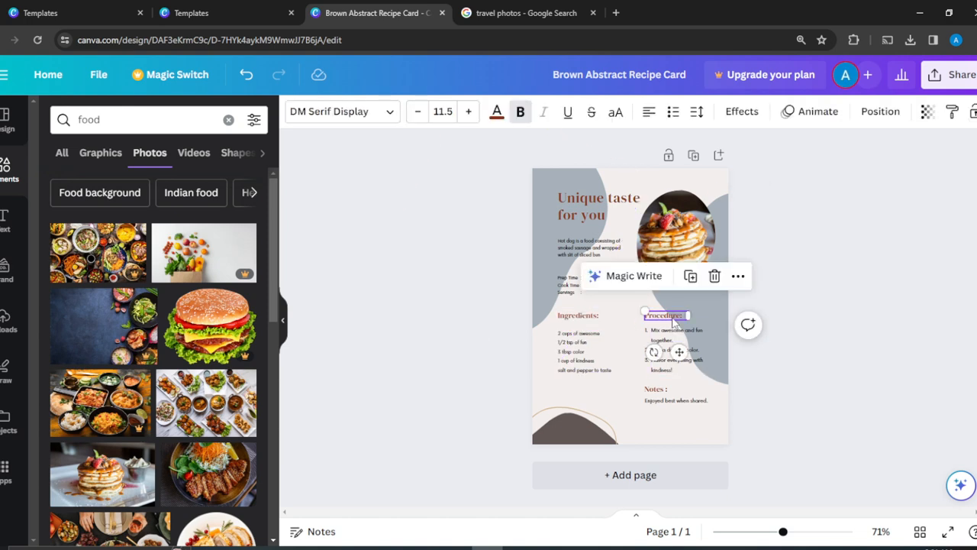
click(738, 276)
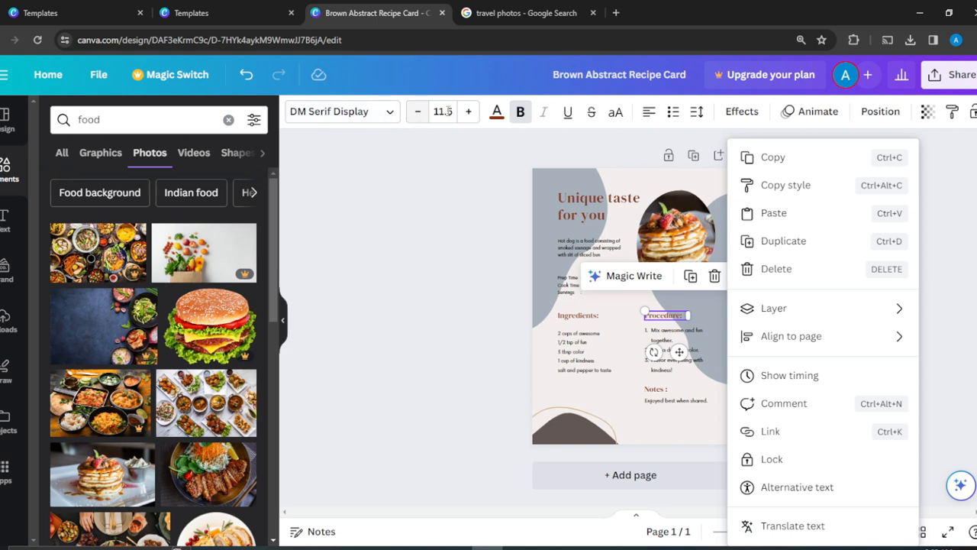
click(419, 388)
click(418, 388)
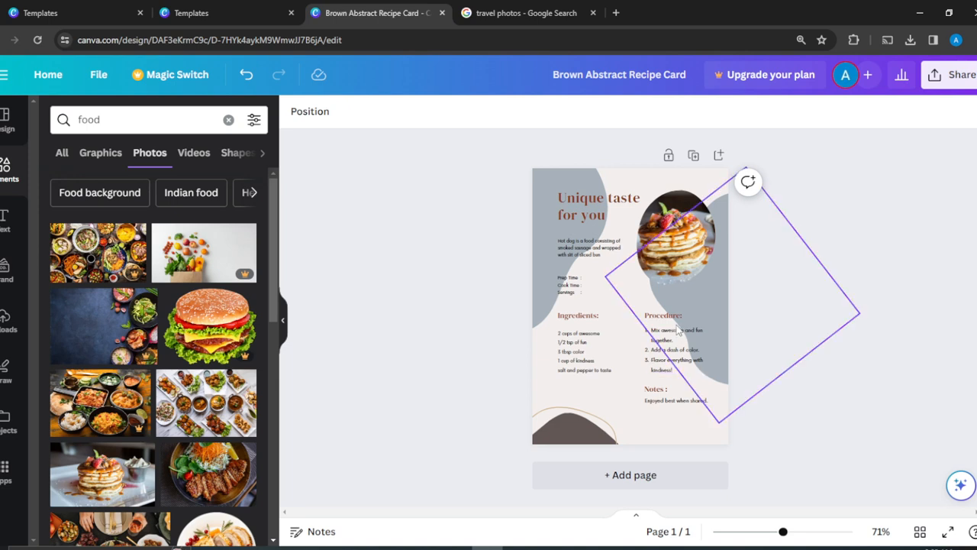
Shift the "Procedure:" heading slightly right and down, and move the round pancake photo a little lower and to the right
mouse_move(672, 316)
mouse_down()
mouse_move(695, 297)
mouse_move(680, 317)
mouse_up()
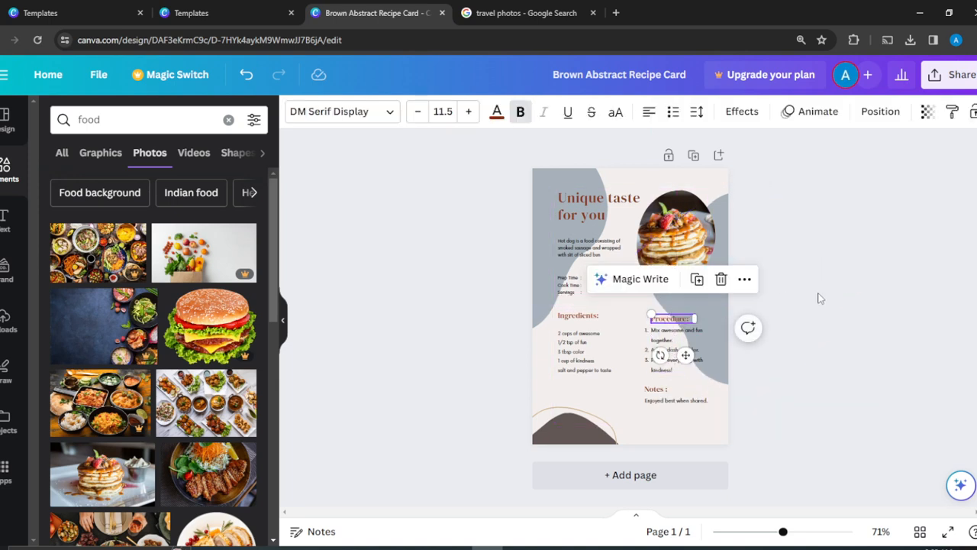
click(819, 298)
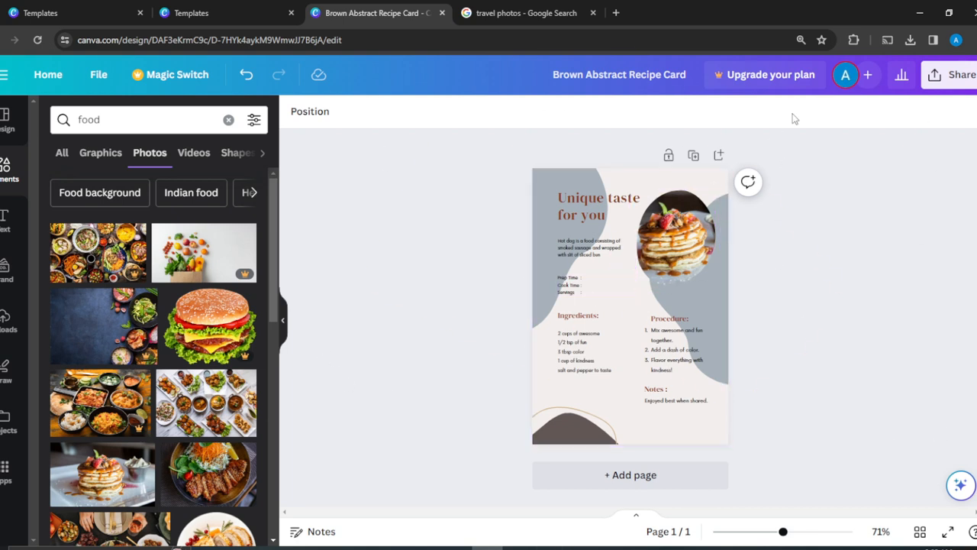
mouse_move(693, 236)
mouse_down()
mouse_move(682, 298)
mouse_move(703, 220)
mouse_move(699, 244)
mouse_up()
click(929, 219)
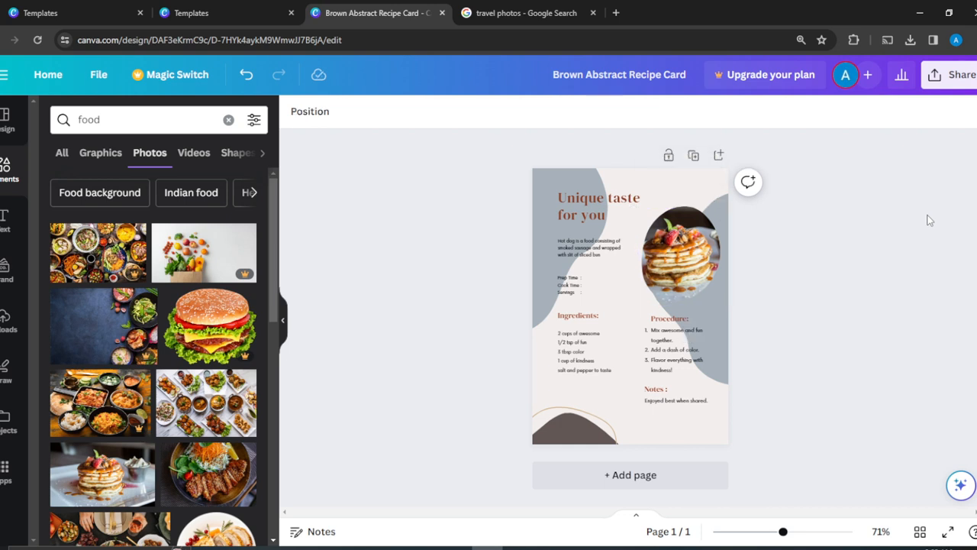
View the sharing and download options for the finished recipe card, and close them
click(950, 74)
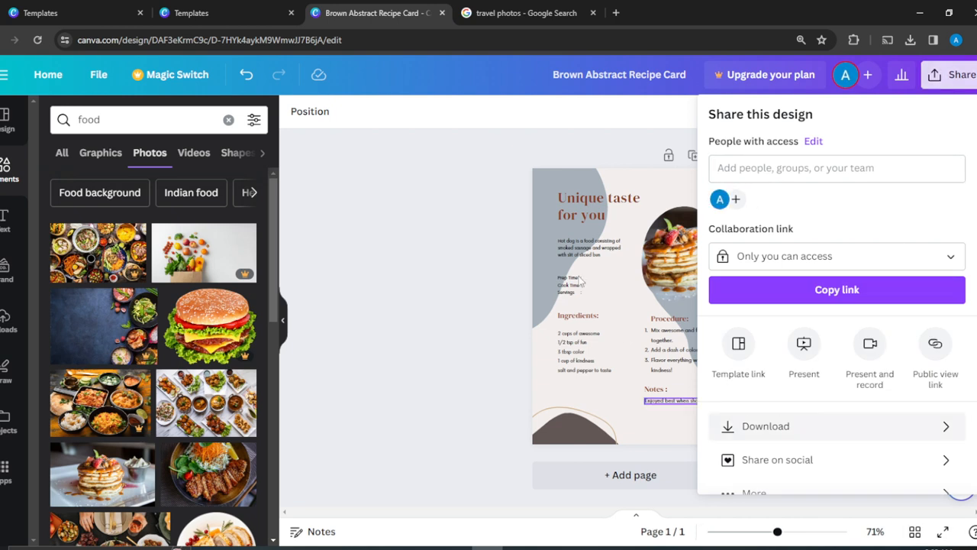
click(431, 210)
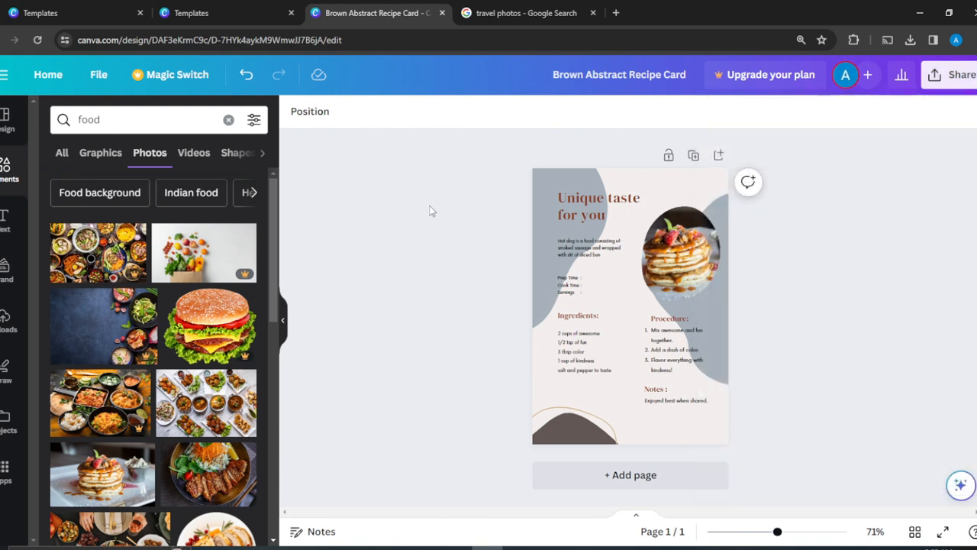